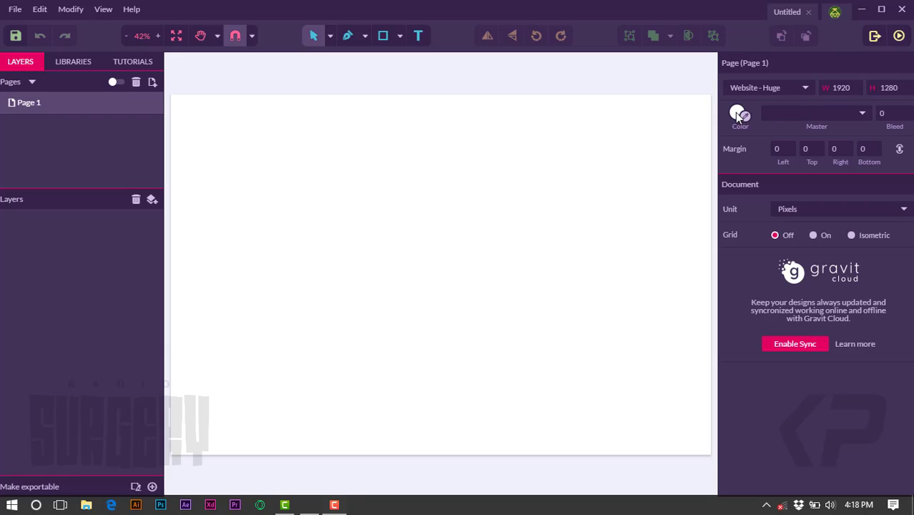
Examine the page's master options and the measurement units available for the document
left_click(862, 115)
left_click(862, 115)
left_click(801, 210)
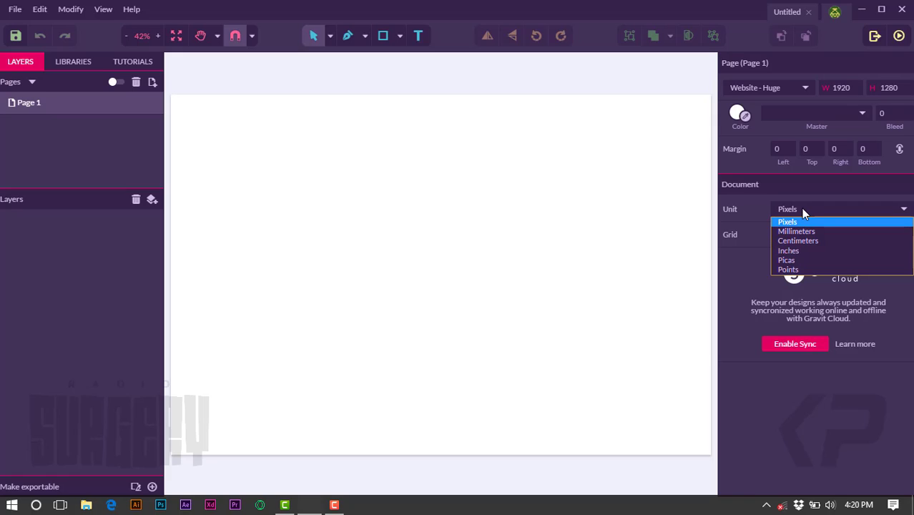
left_click(801, 210)
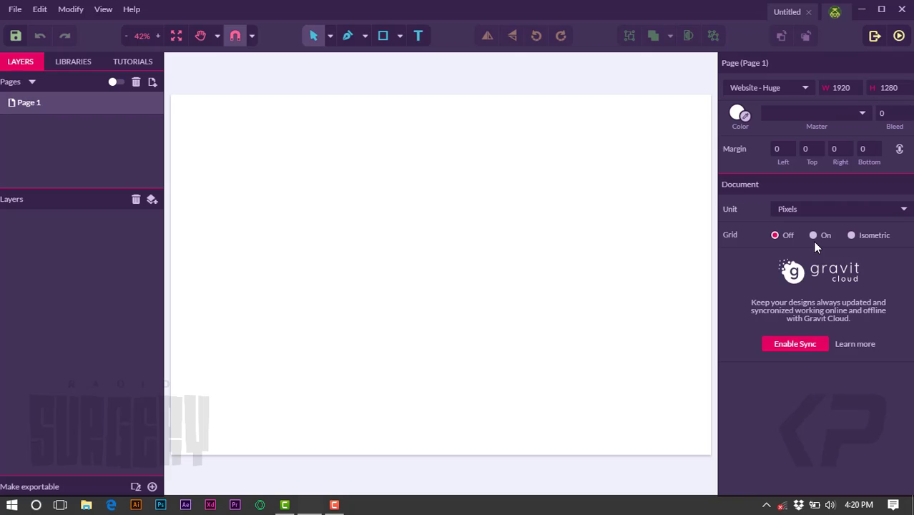
Try the regular and isometric document grids, then turn the grid off
left_click(813, 236)
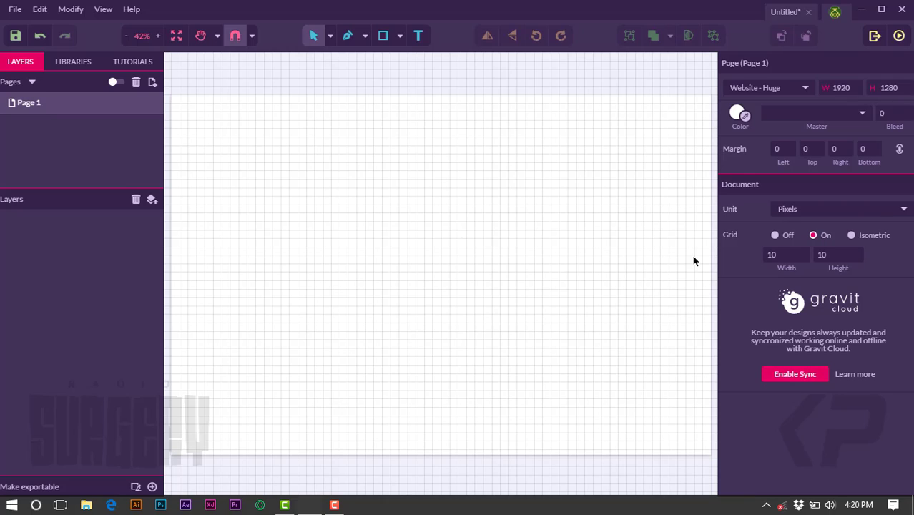
left_click(851, 236)
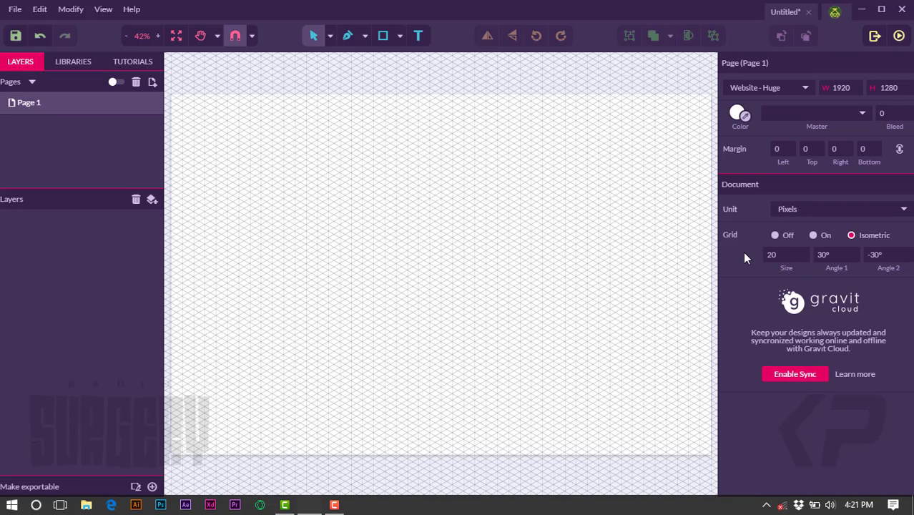
left_click(774, 236)
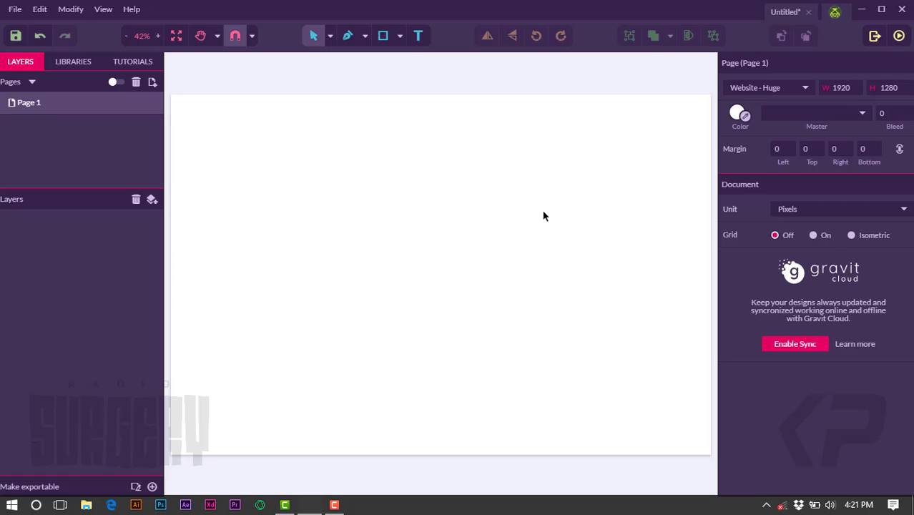
Draw a rectangle about 789 by 482 px in the upper-left part of the page and deselect it
left_click(376, 31)
left_click_drag(259, 146, 481, 281)
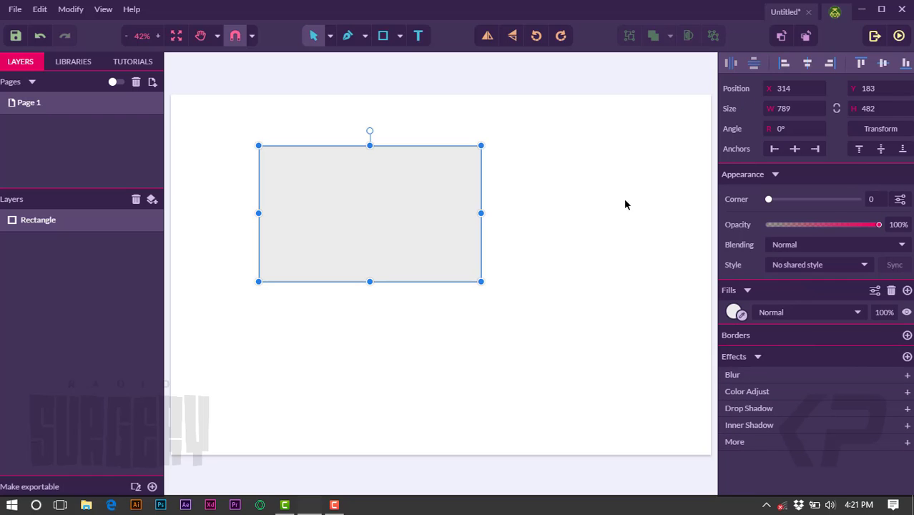
left_click(603, 207)
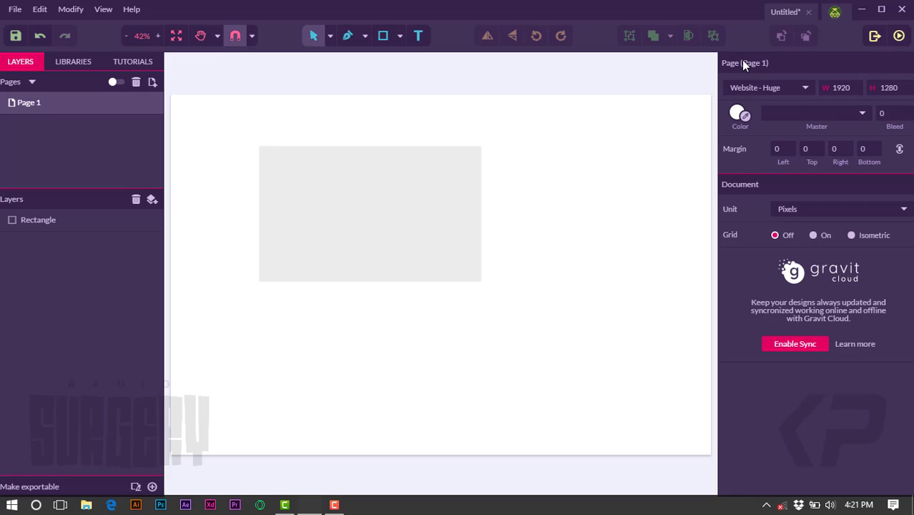
Centre the rectangle horizontally and vertically on the page
left_click(462, 202)
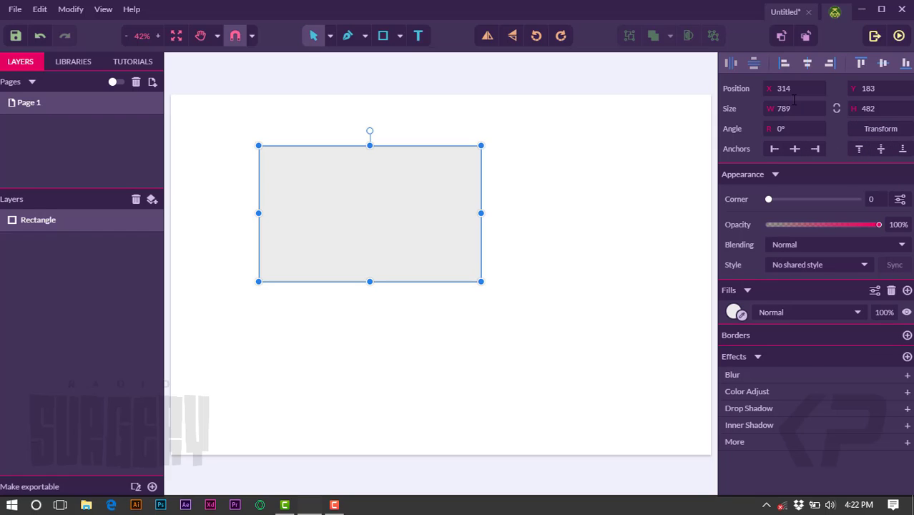
left_click(806, 64)
left_click(882, 64)
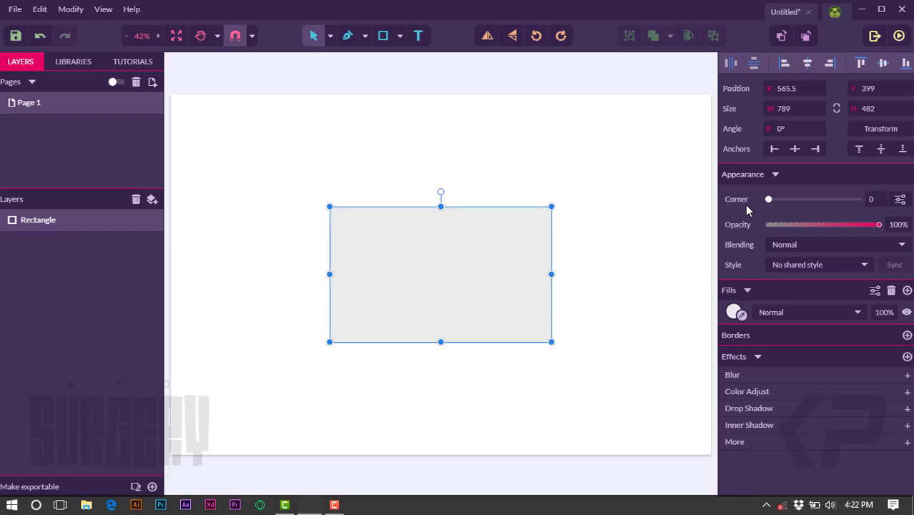
Round the rectangle's corners to a radius of 152 and deselect it
left_click_drag(769, 200, 826, 200)
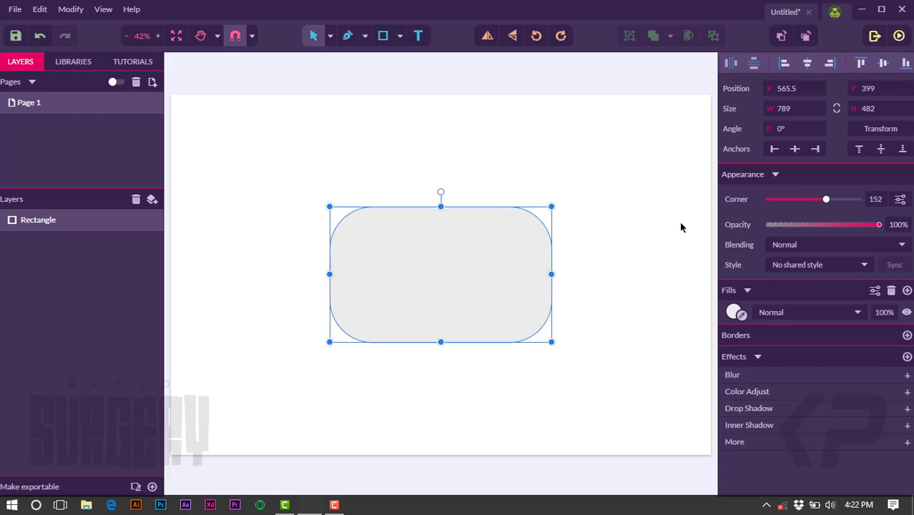
left_click(639, 231)
left_click(533, 249)
left_click(587, 259)
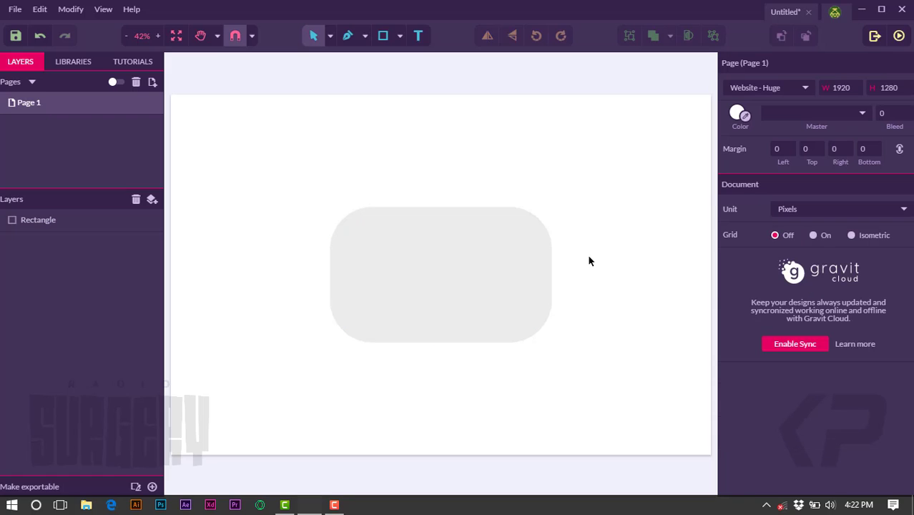
Vary the rectangle's opacity and bring it back to 100%
left_click(543, 266)
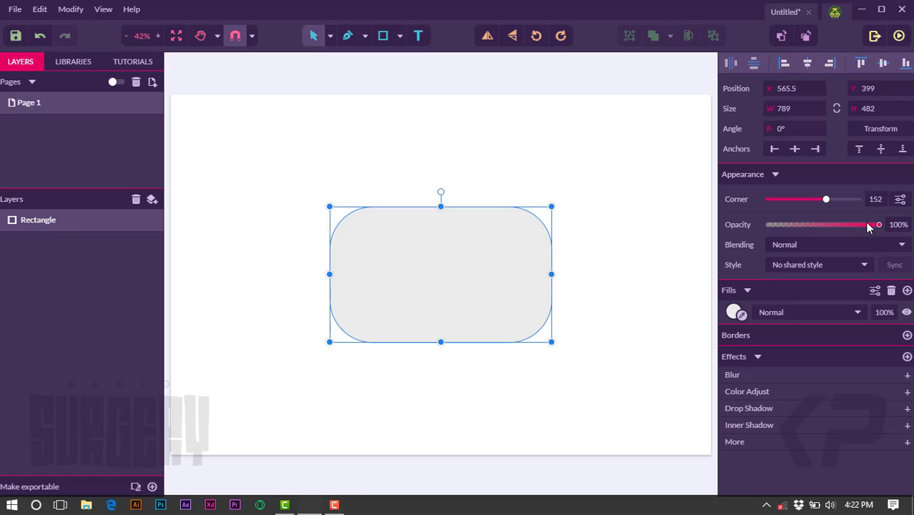
mouse_move(876, 225)
left_mouse_down()
mouse_move(792, 225)
mouse_move(881, 225)
left_mouse_up()
mouse_move(879, 225)
left_mouse_down()
mouse_move(840, 225)
mouse_move(881, 225)
left_mouse_up()
Examine the full list of blending modes available for the rectangle
left_click(820, 244)
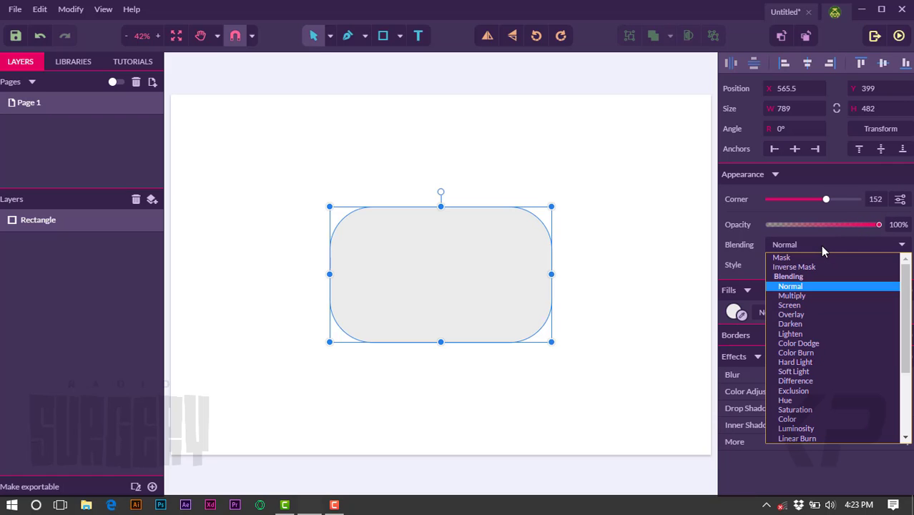
scroll(810, 322, "down", 1)
scroll(808, 323, "down", 2)
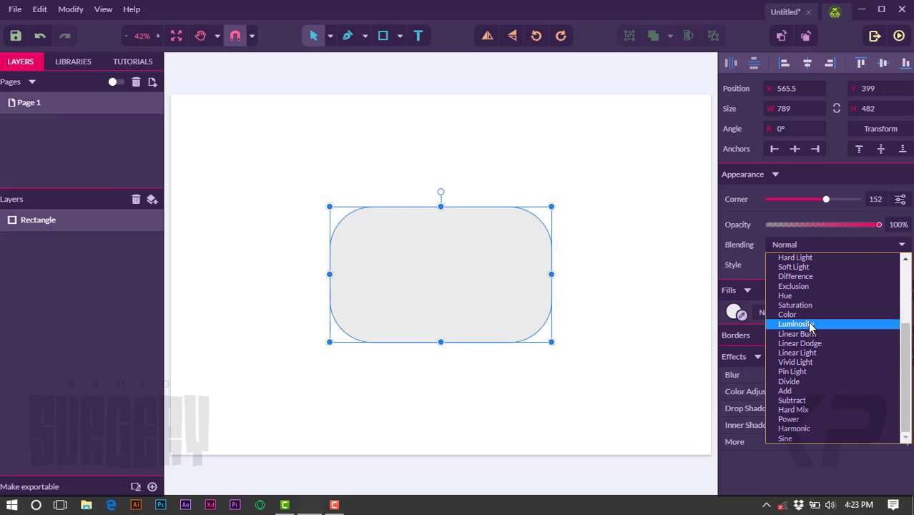
scroll(795, 366, "up", 4)
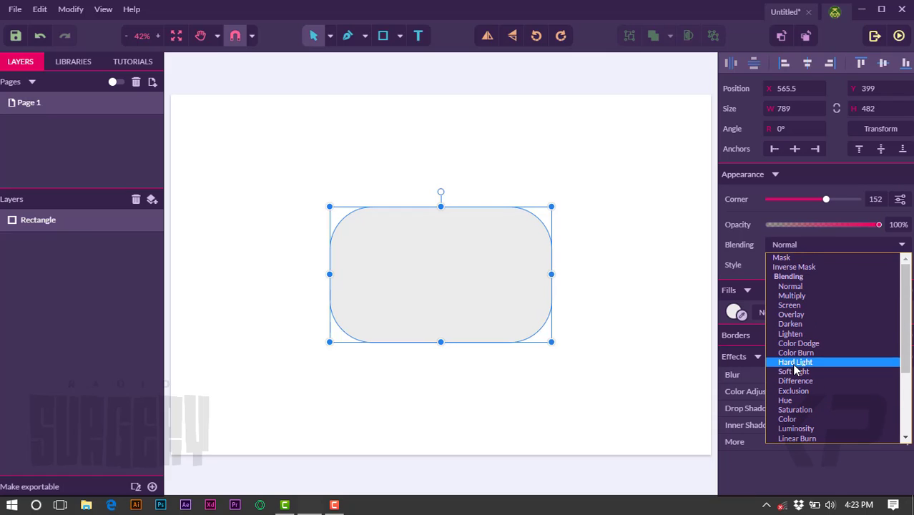
left_click(796, 243)
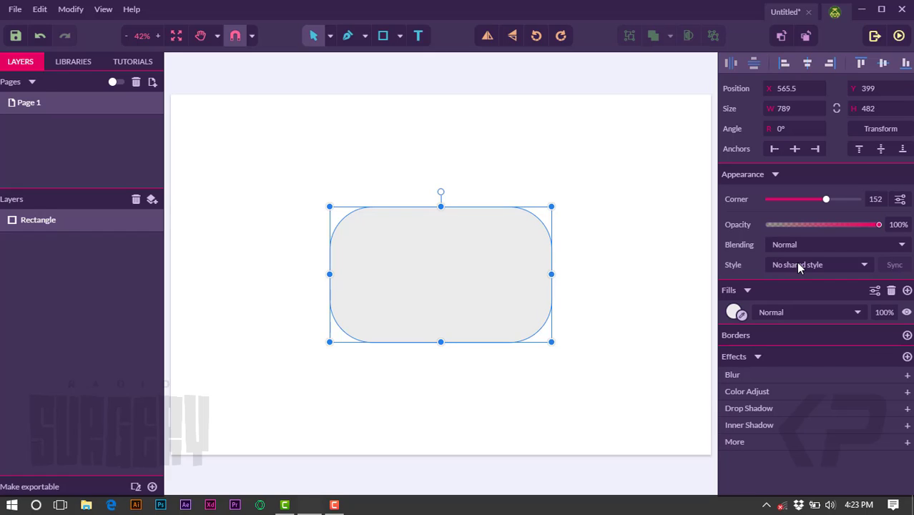
Examine the rectangle's shared style options and the blending modes of its fill
left_click(803, 263)
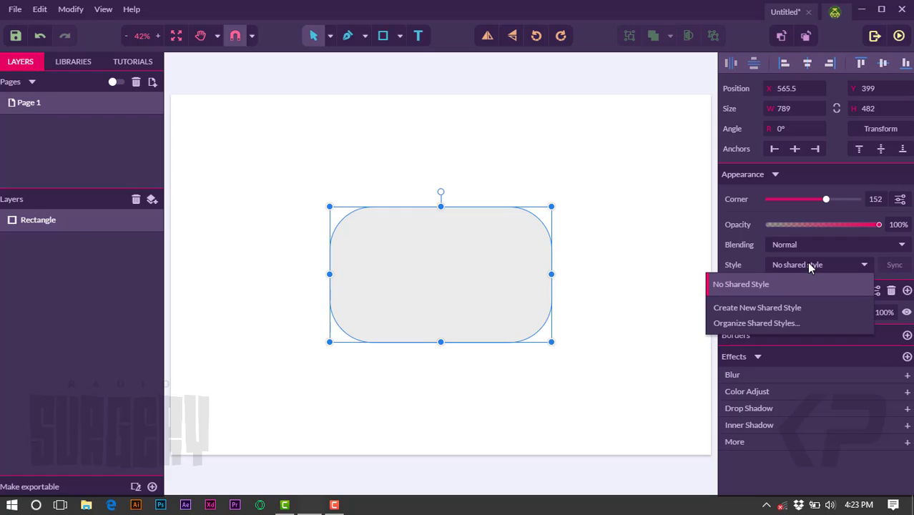
left_click(796, 262)
left_click(797, 263)
left_click(893, 269)
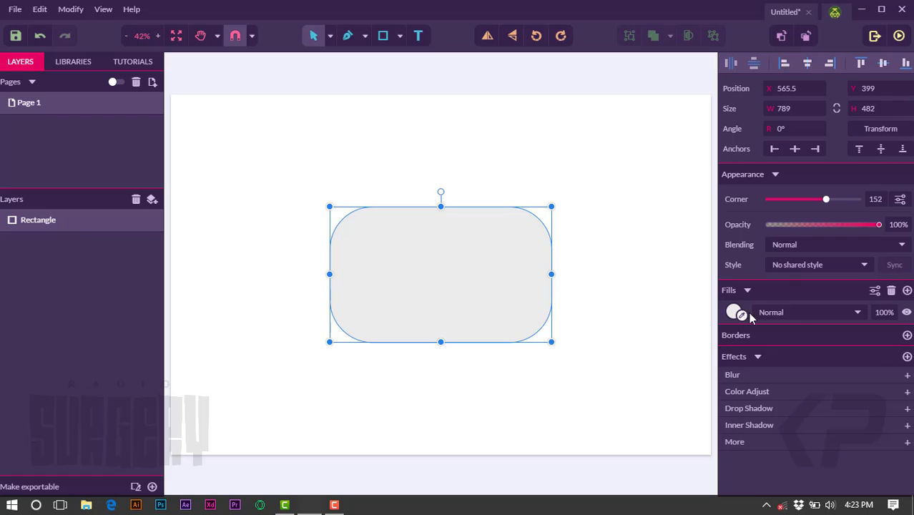
left_click(799, 315)
left_click(799, 316)
Undo the rectangle's recent opacity changes and redo them until the opacity is 92%
left_click(39, 38)
left_click(35, 36)
left_click(35, 36)
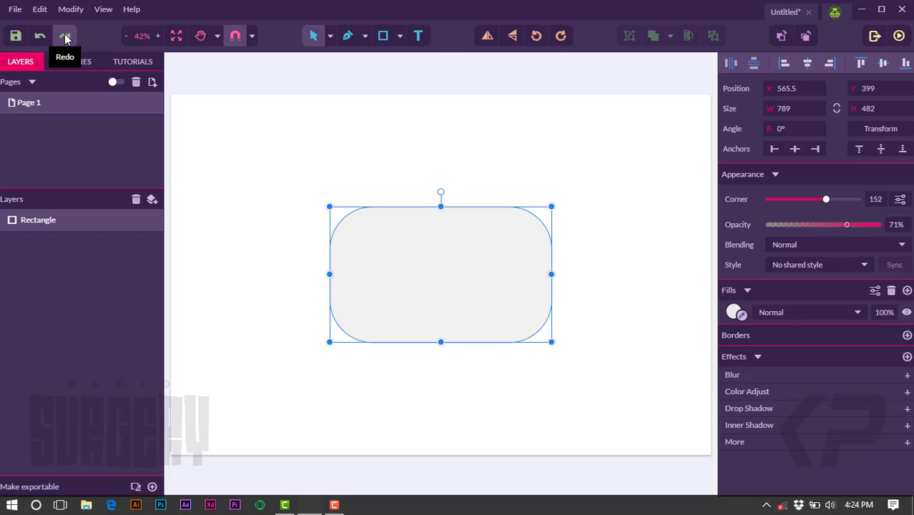
left_click(65, 37)
left_click(65, 38)
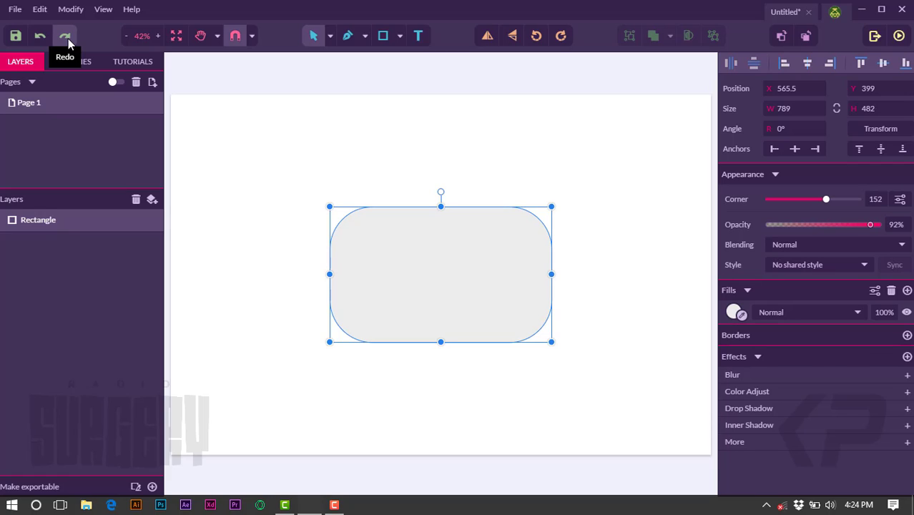
Zoom the canvas out to 25% and in to 50%, and fit the whole page in view
left_click(128, 39)
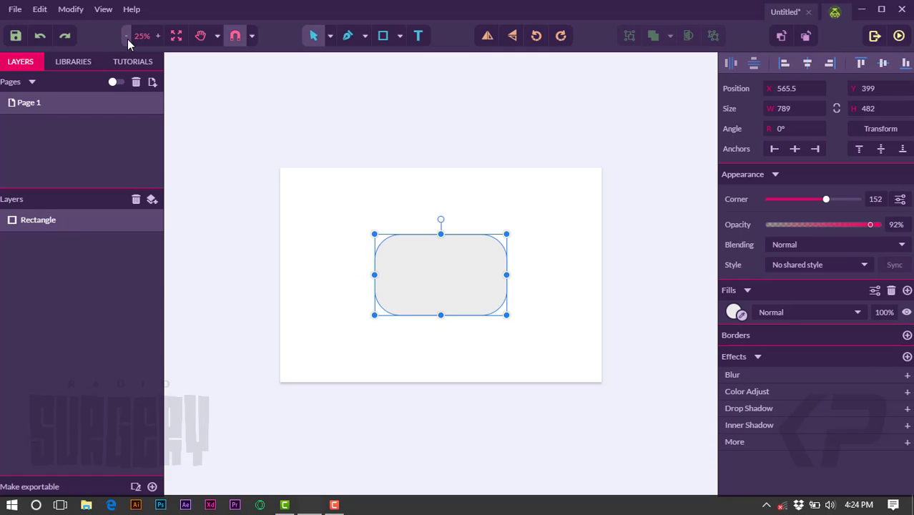
left_click(153, 38)
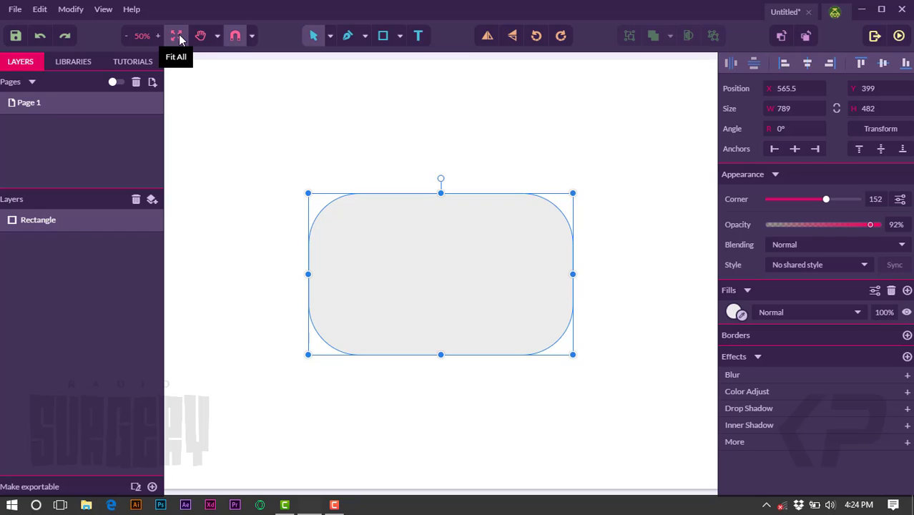
left_click(178, 38)
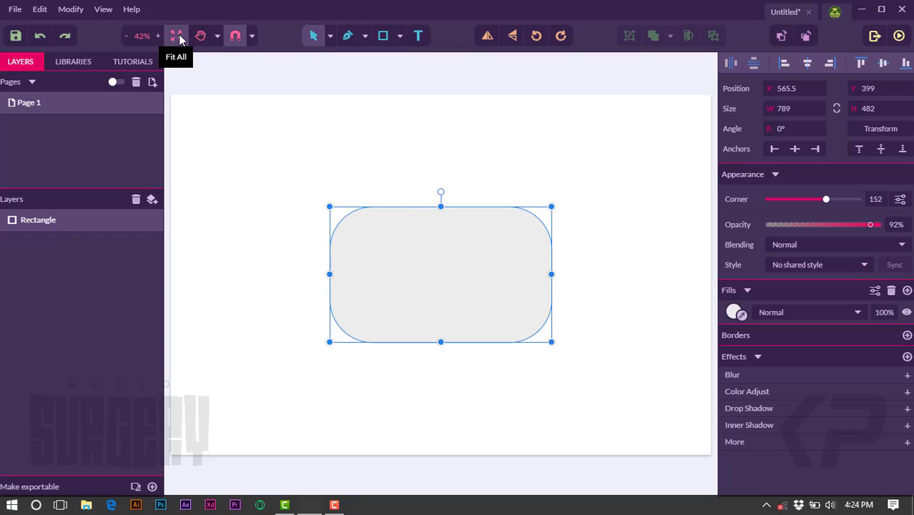
Examine the Pan and Zoom view tools and the available snapping, grid and guide line options
left_click(217, 41)
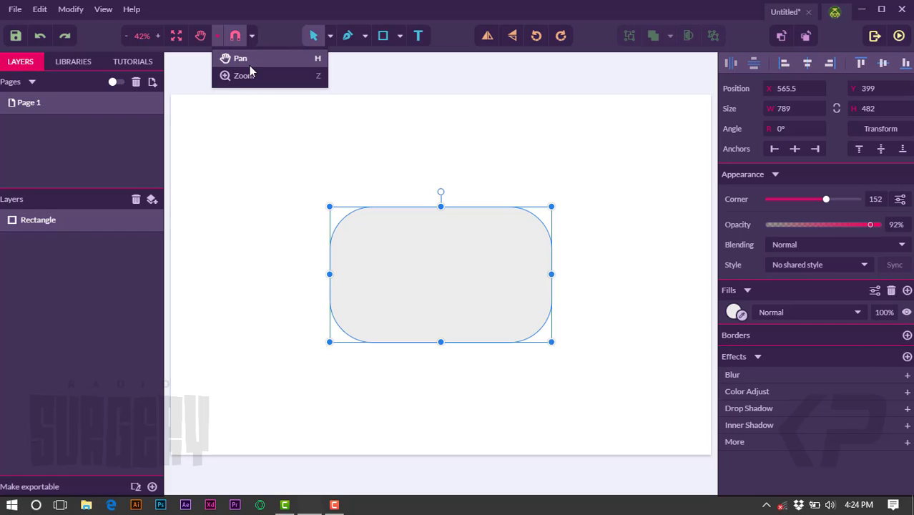
left_click(215, 38)
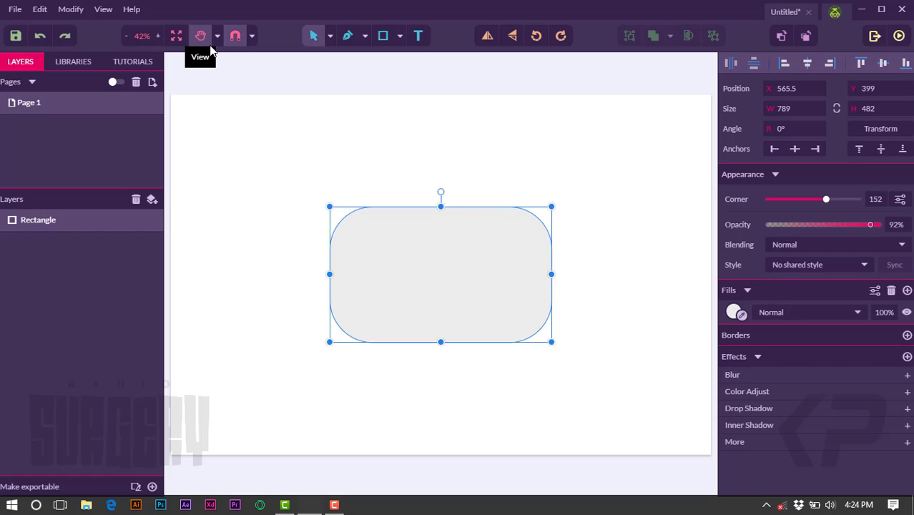
left_click(252, 35)
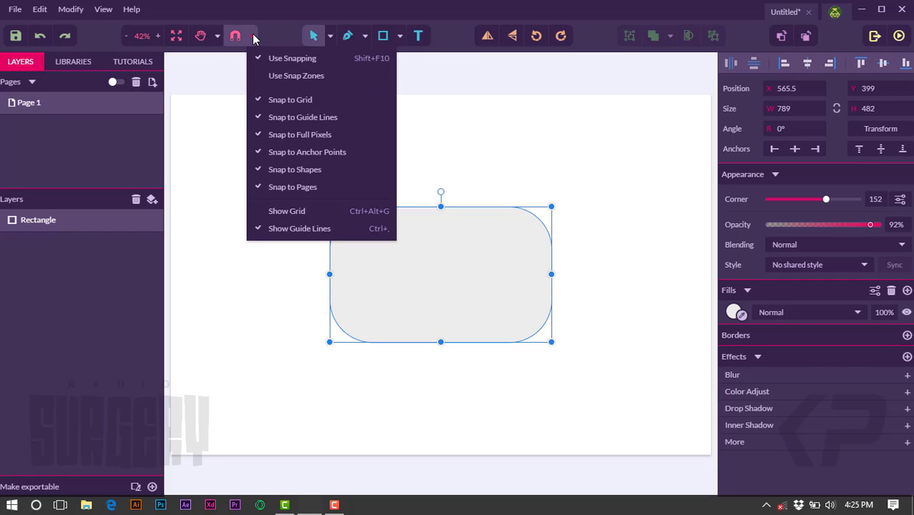
left_click(253, 36)
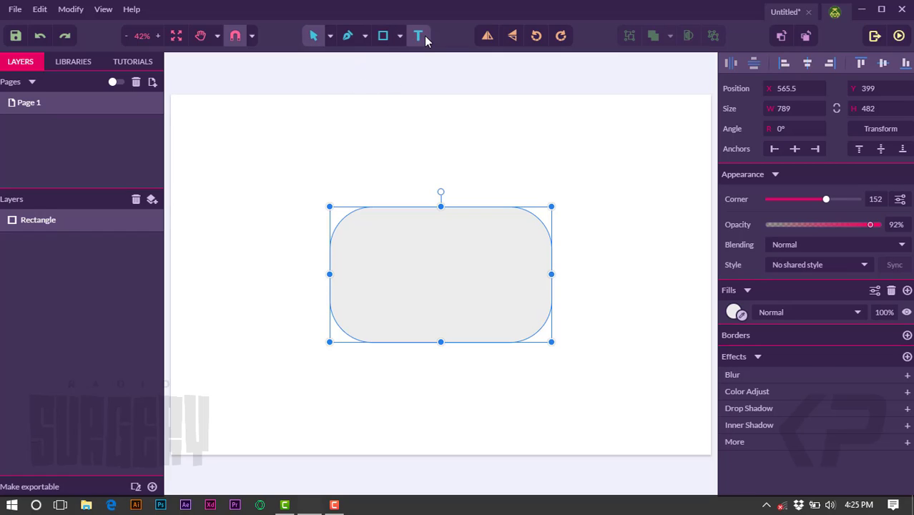
Flip the rounded rectangle horizontally
left_click(488, 39)
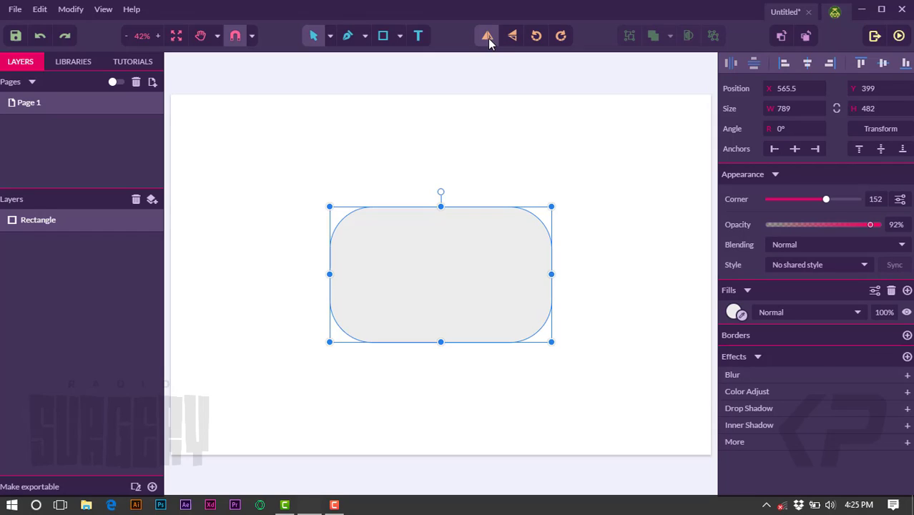